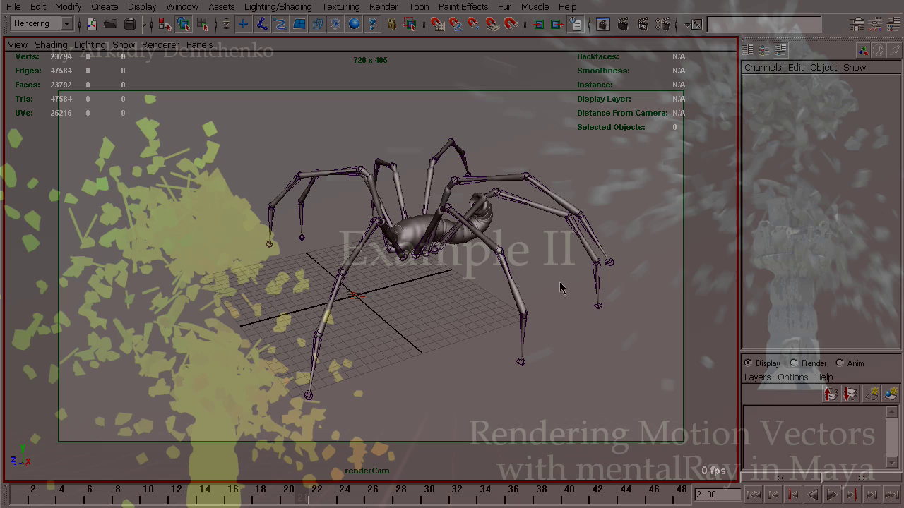
- Open the tower01.mb scene and discard the changes to the current spider scene
key(ctrl+o)
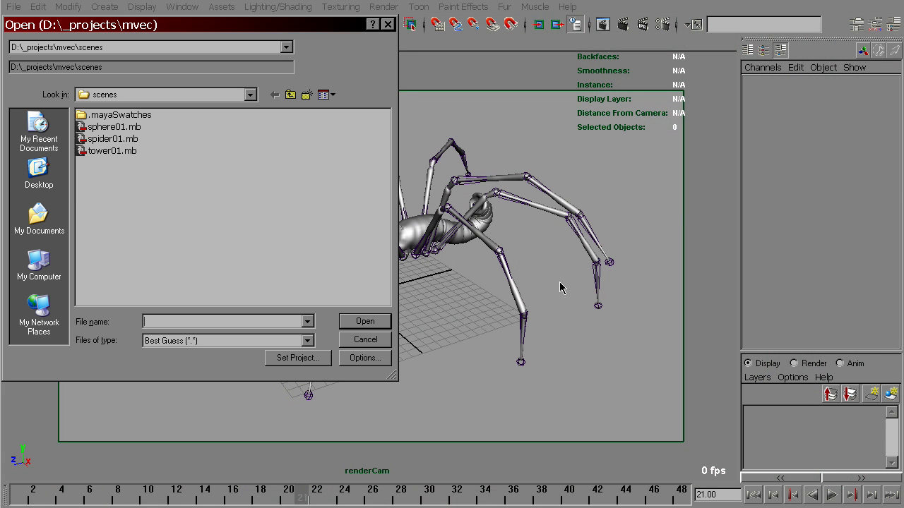
click(117, 156)
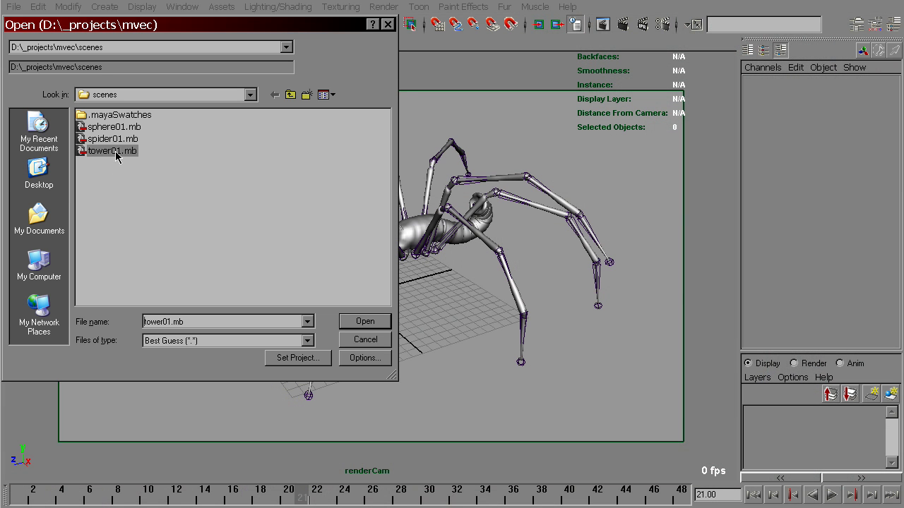
click(364, 322)
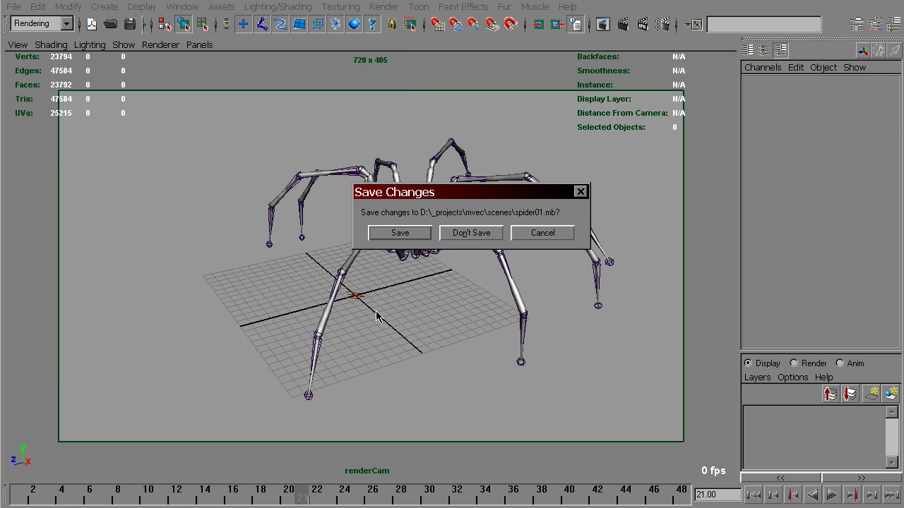
click(485, 236)
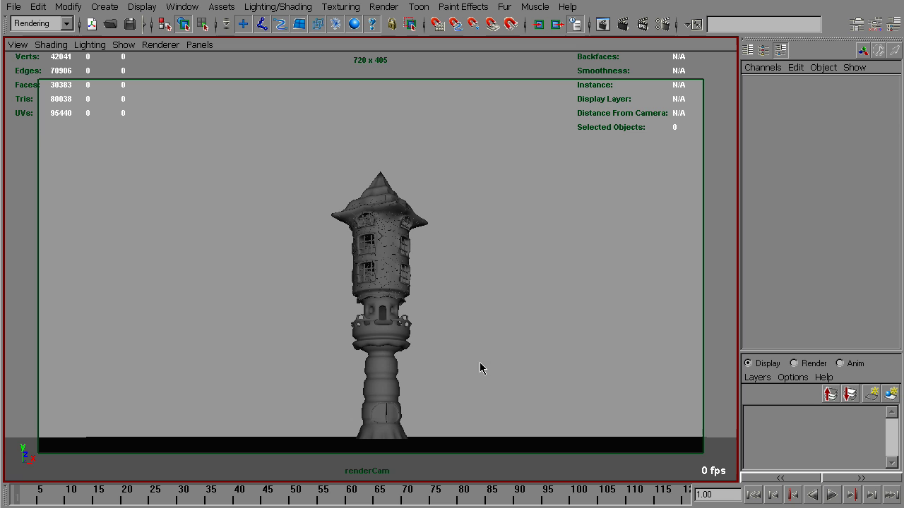
- Play back the tower's destruction animation and examine the rendered first frame of the tower
click(832, 495)
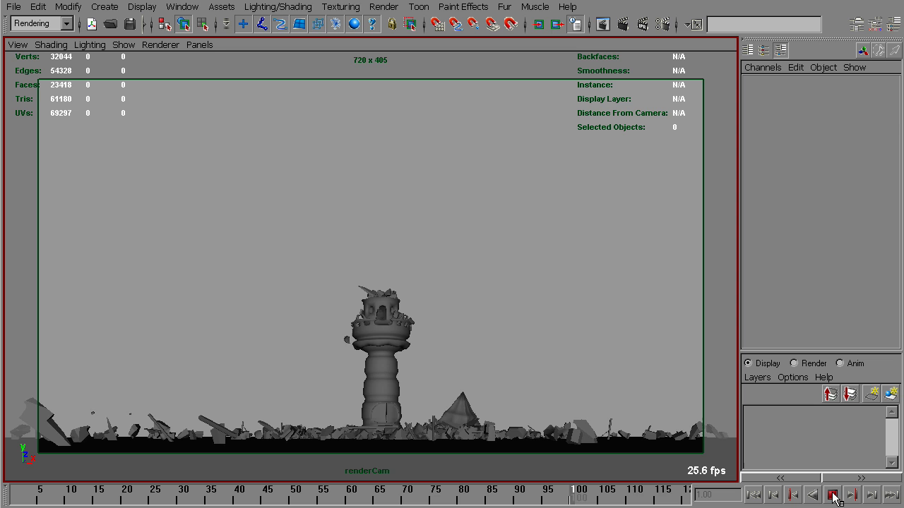
click(833, 496)
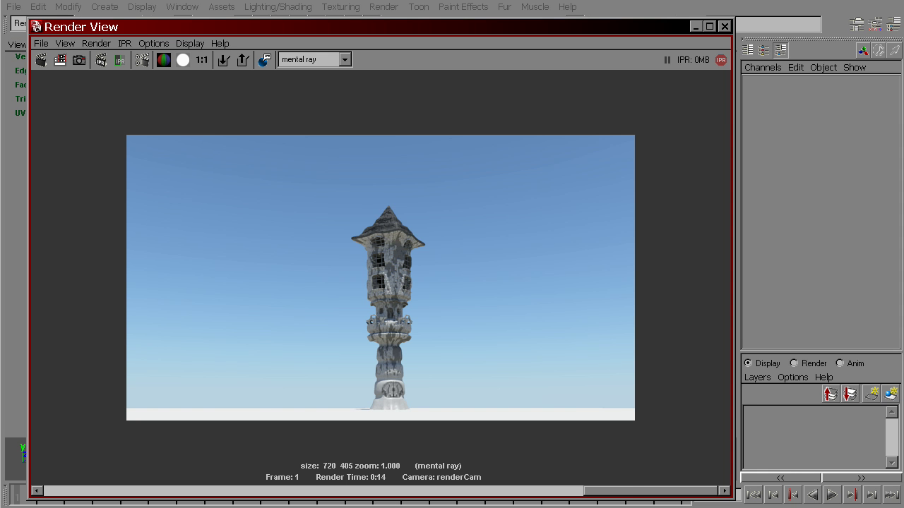
mouse_move(632, 492)
mouse_down()
mouse_move(103, 498)
mouse_move(633, 484)
mouse_up()
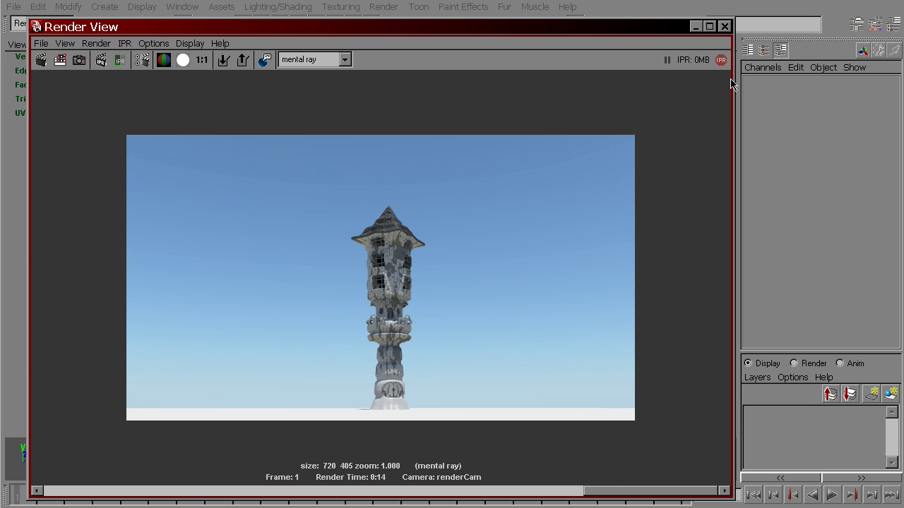
click(699, 28)
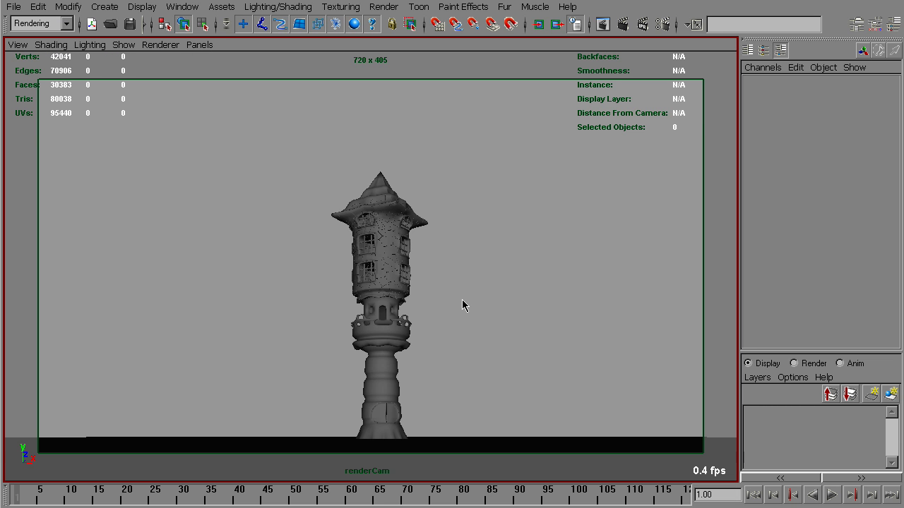
- Create a Normalized 2D Motion Vector render pass and associate it with the master render layer
click(665, 24)
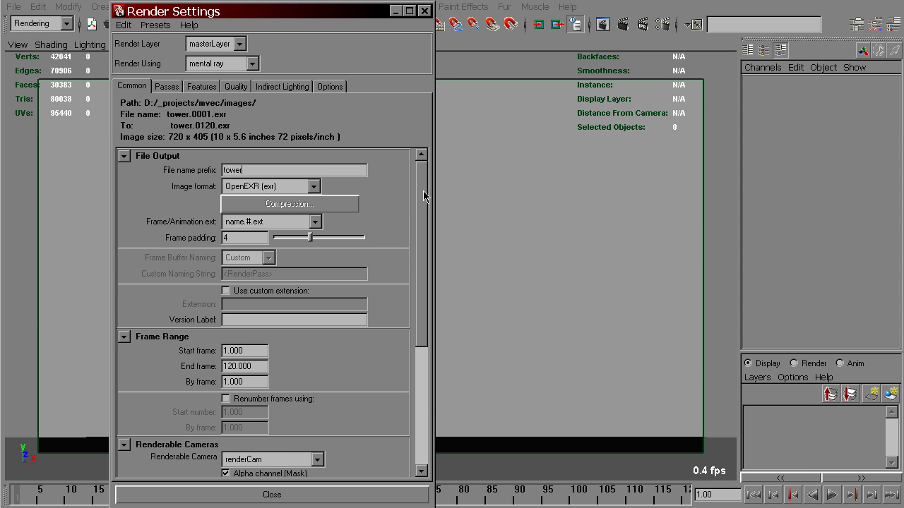
click(168, 87)
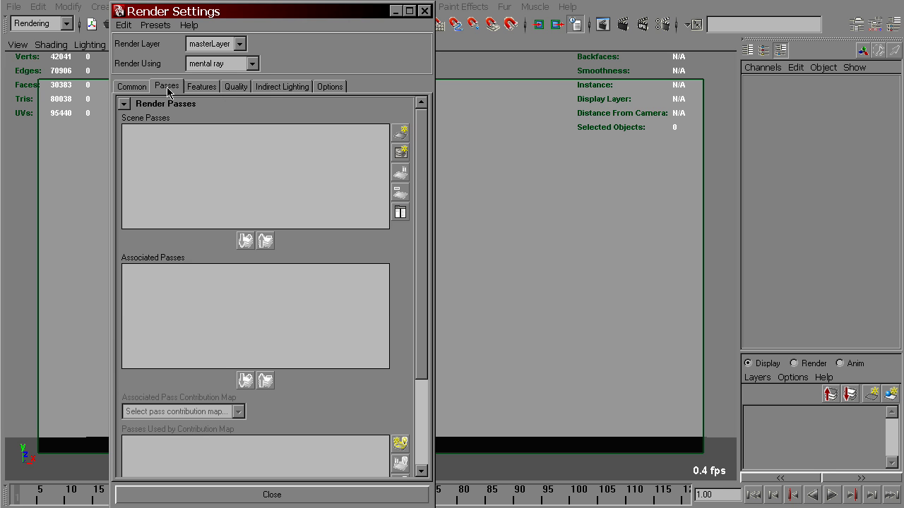
click(400, 133)
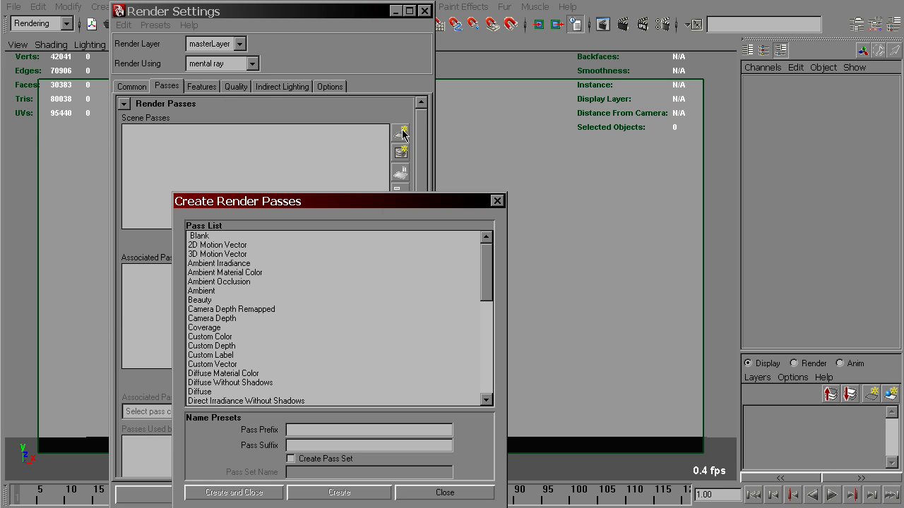
drag(471, 206, 702, 131)
drag(772, 189, 772, 261)
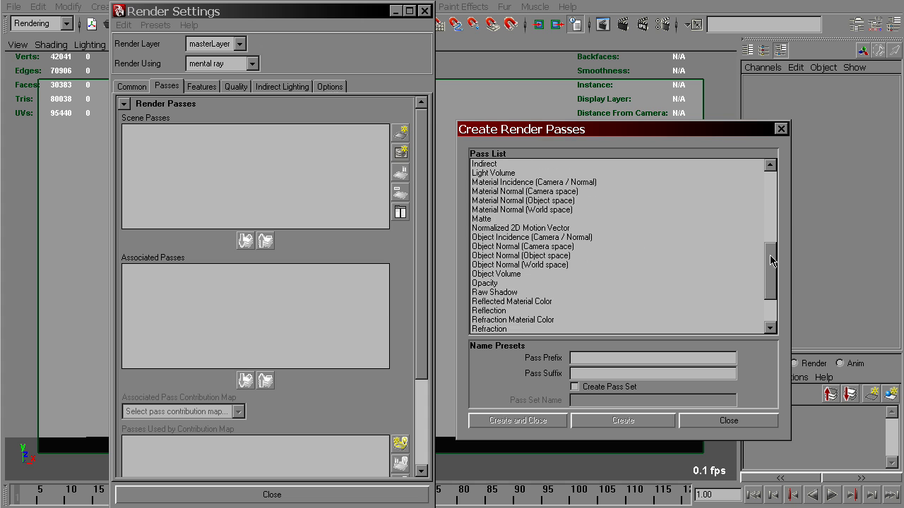
click(533, 229)
click(532, 421)
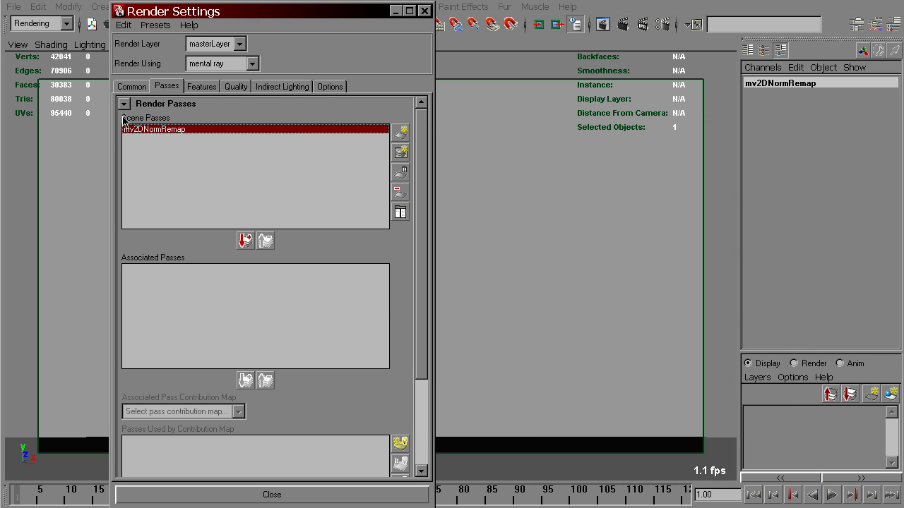
click(245, 241)
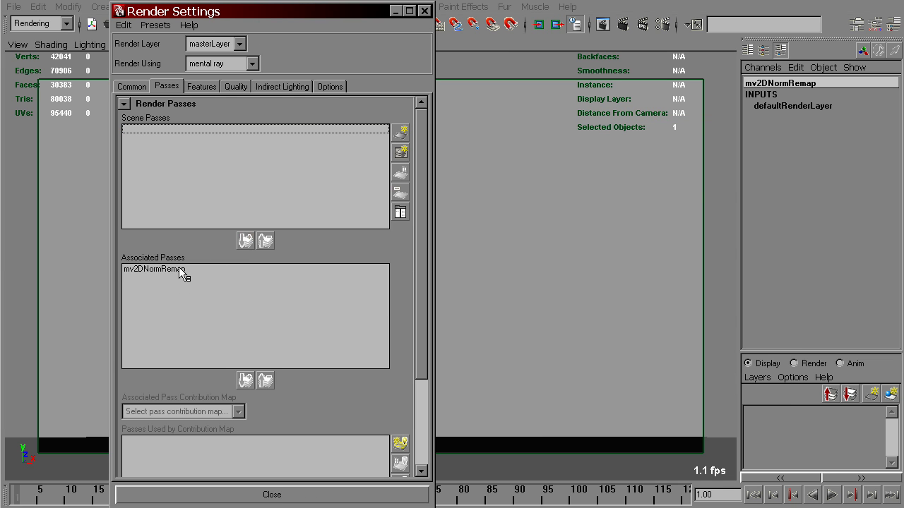
- Rename the associated motion vector pass to mvec and set its maximum pixel displacement to 720
double_click(182, 270)
drag(791, 92, 621, 95)
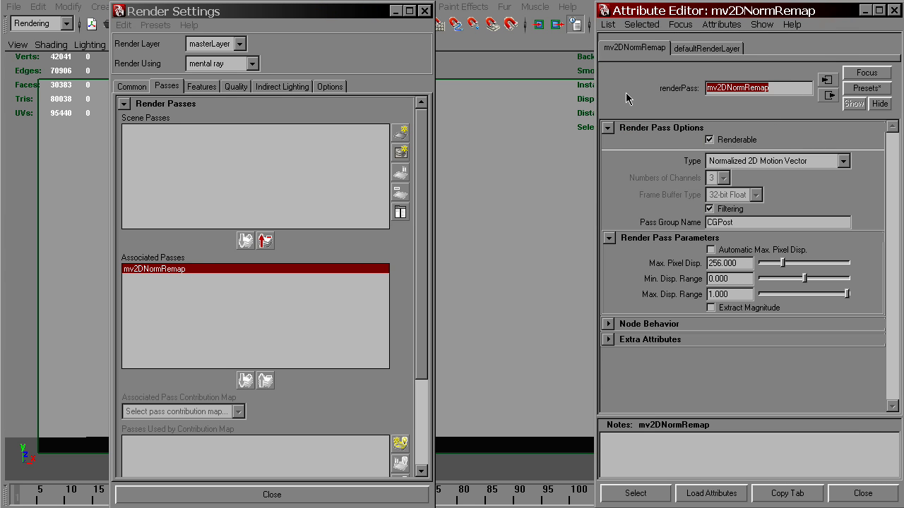
text(mvec)
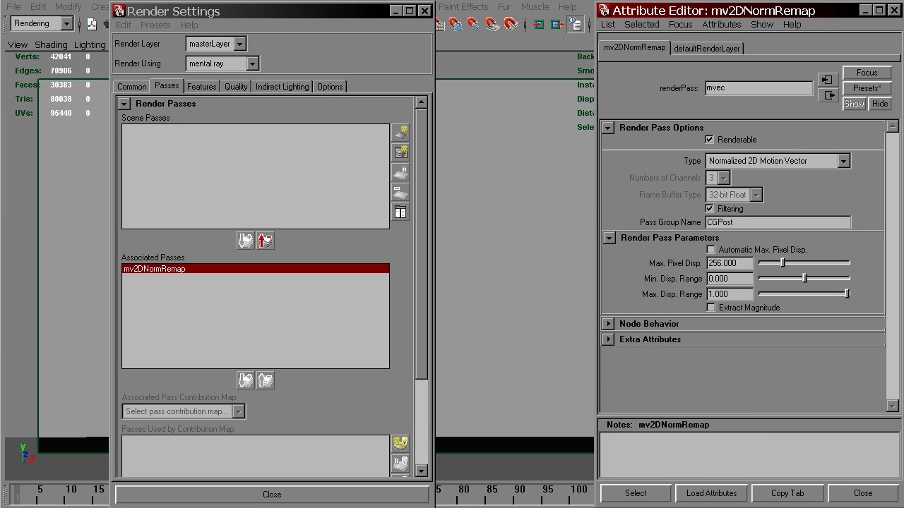
key(Return)
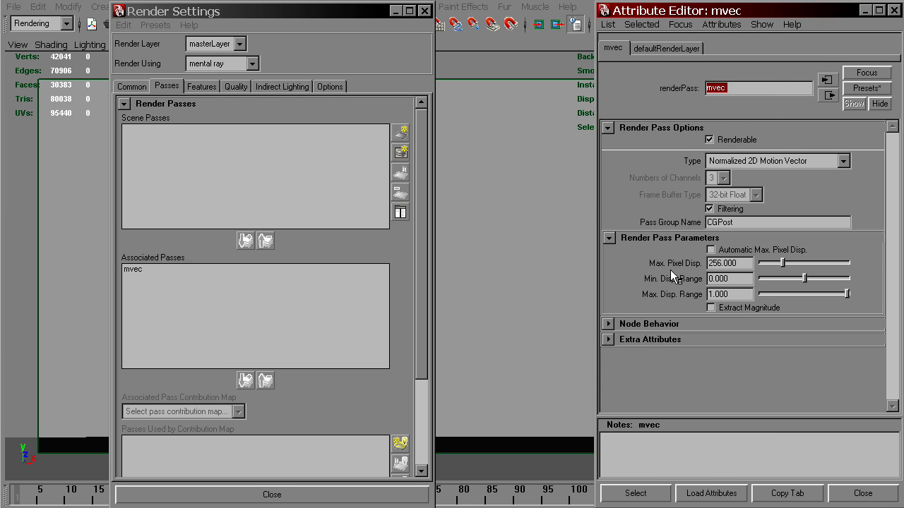
drag(738, 263, 653, 262)
text(720)
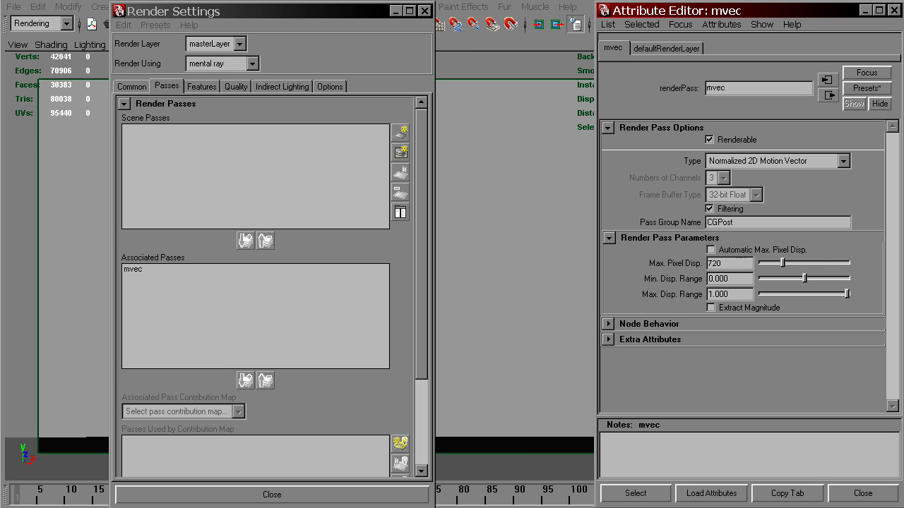
key(Return)
click(856, 494)
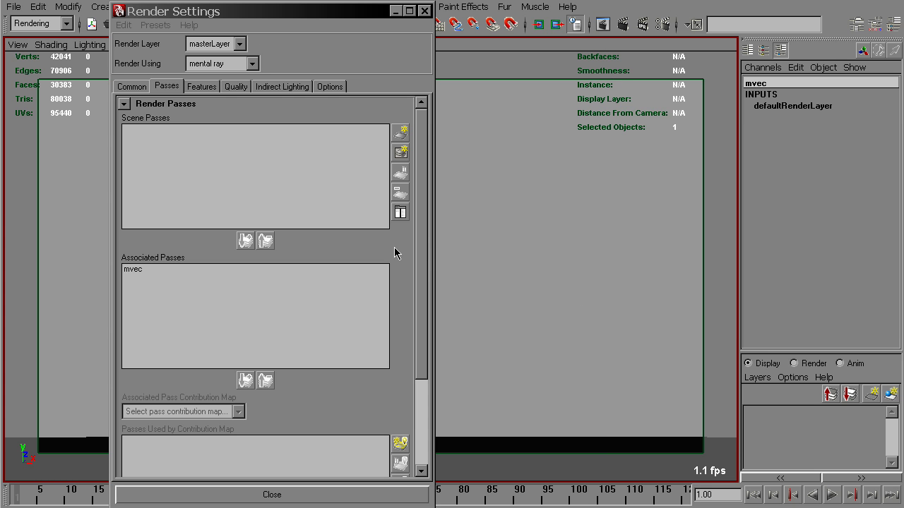
- Try Full motion blur with custom motion offsets enabled in the mental ray quality settings
click(234, 87)
scroll(413, 265, down, 5)
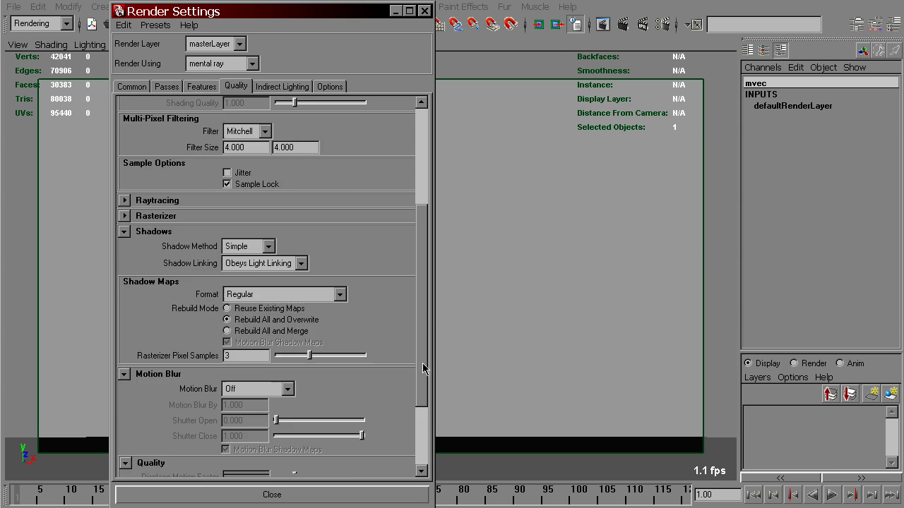
click(176, 453)
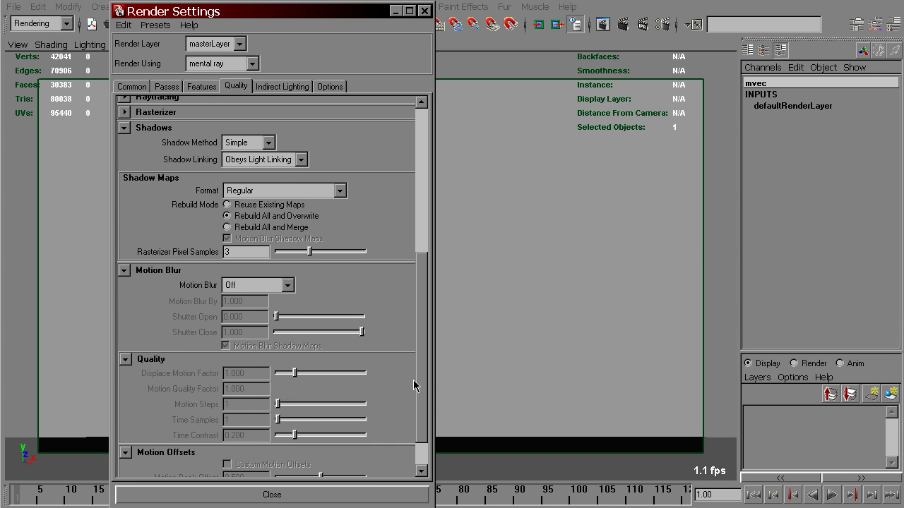
scroll(421, 387, down, 2)
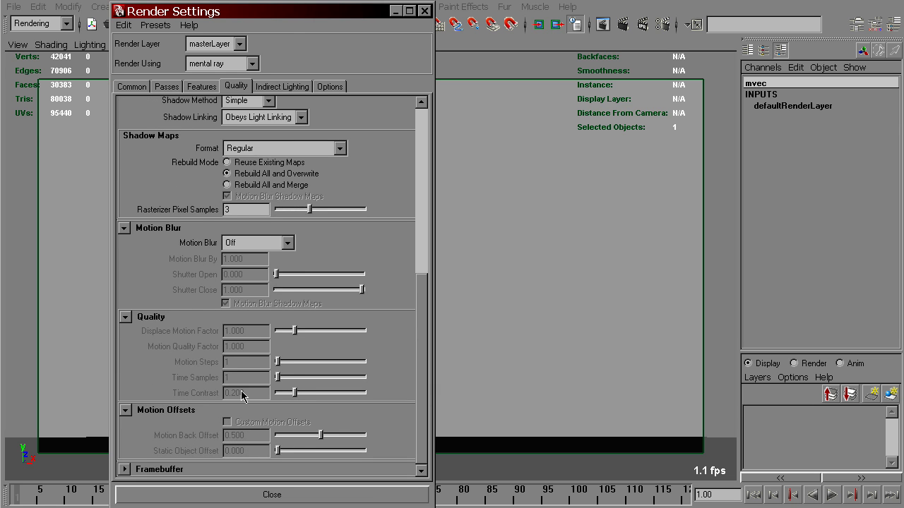
click(256, 243)
click(259, 281)
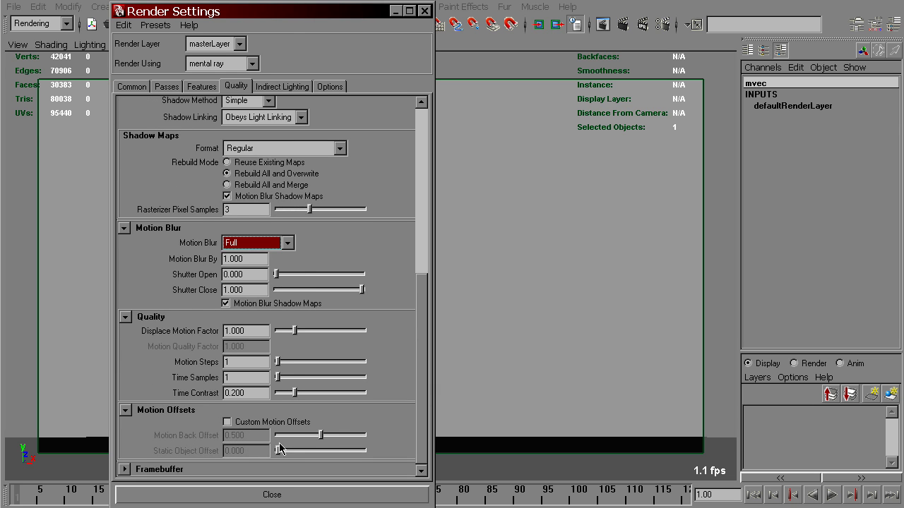
click(227, 422)
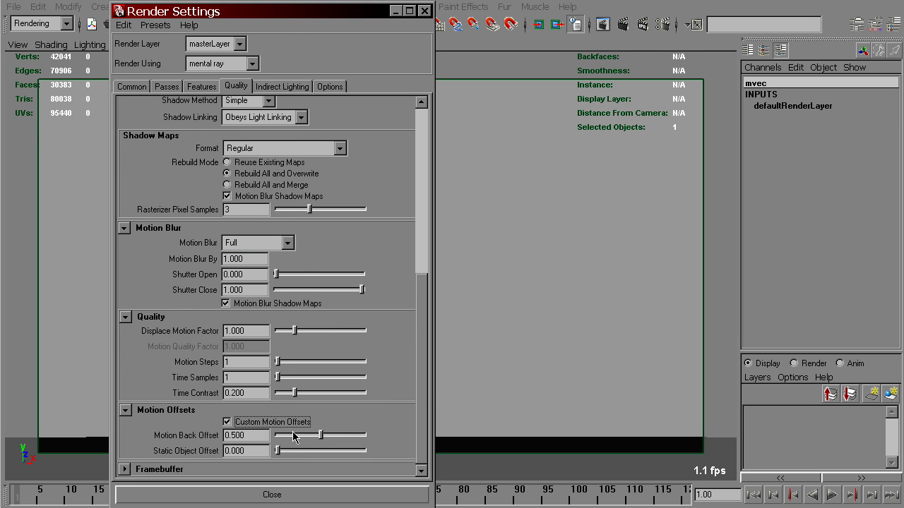
- Disable the custom motion offsets and set motion blur back to Off
click(228, 423)
drag(425, 325, 423, 272)
click(286, 349)
click(257, 364)
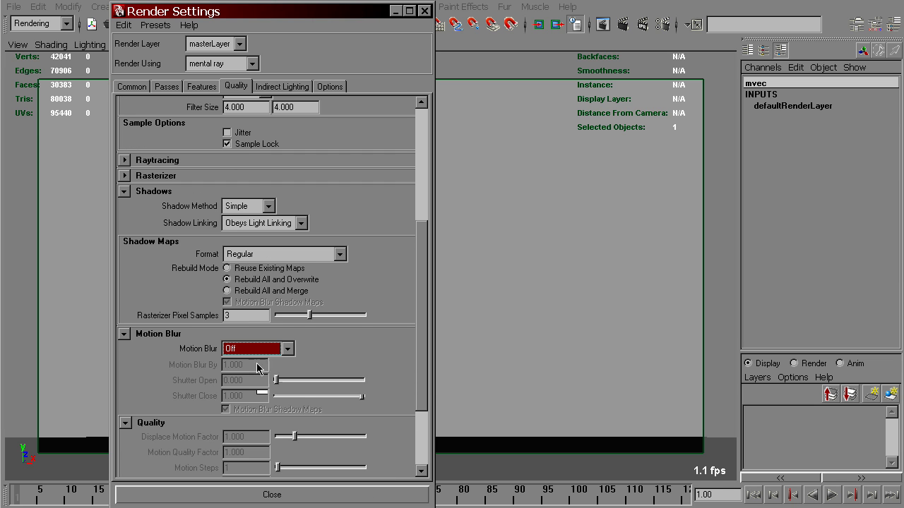
- Set the output file name prefix to tower_passes, check the frame range and image size, and close the render settings
click(133, 86)
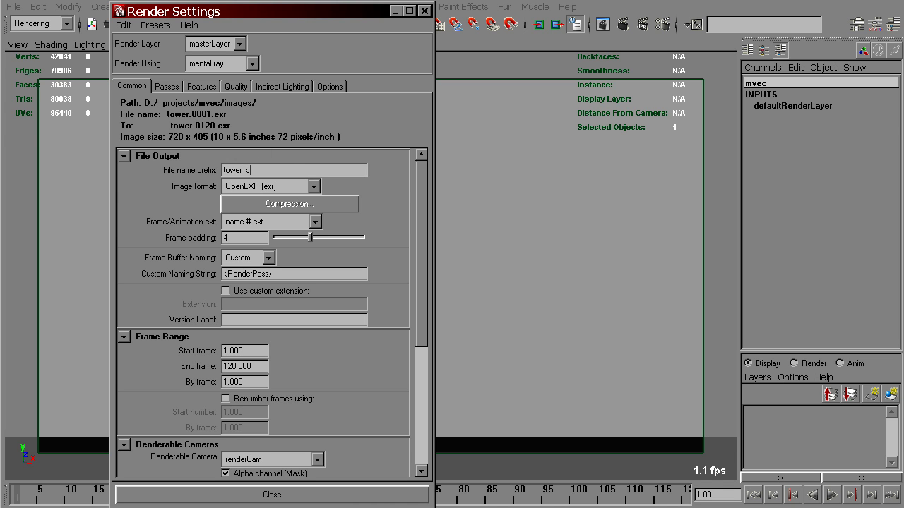
key(Return)
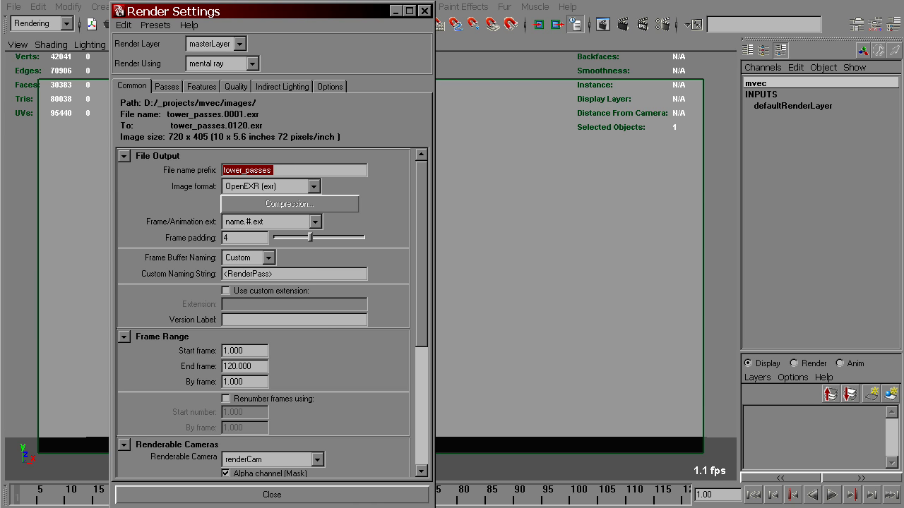
scroll(421, 316, down, 3)
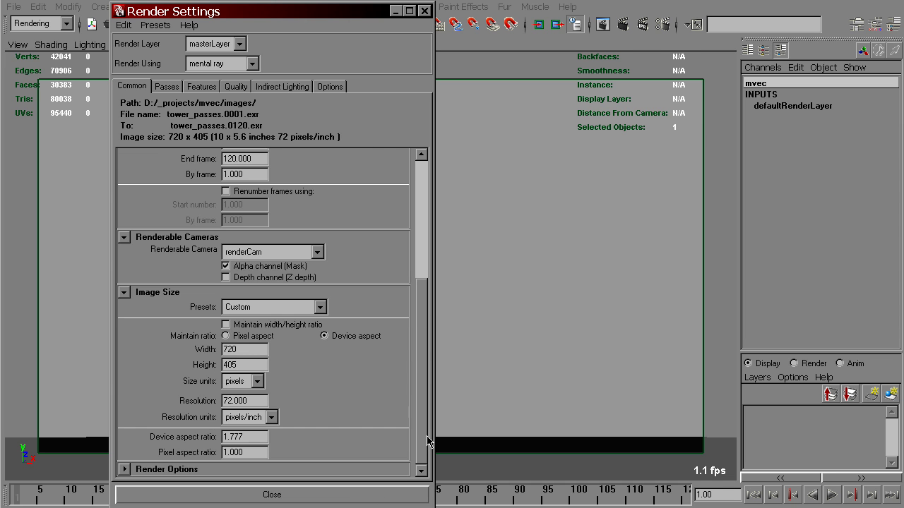
scroll(427, 459, up, 3)
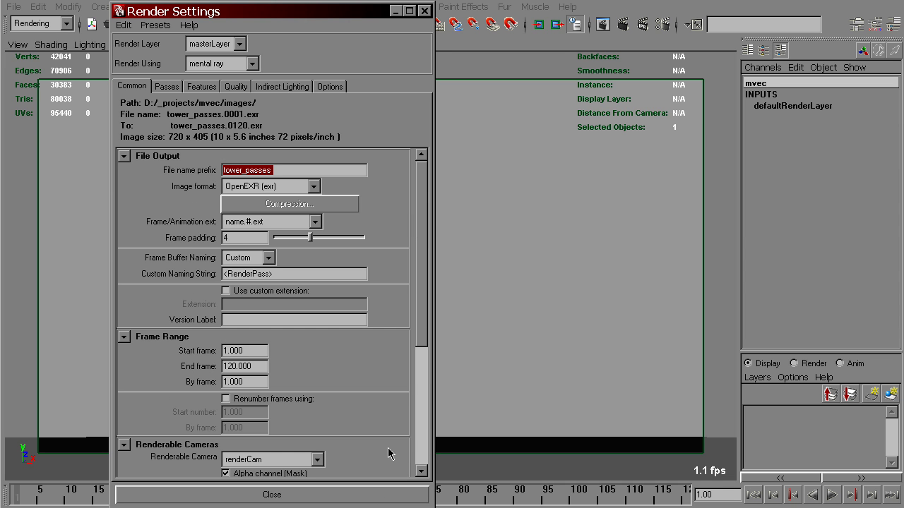
click(367, 497)
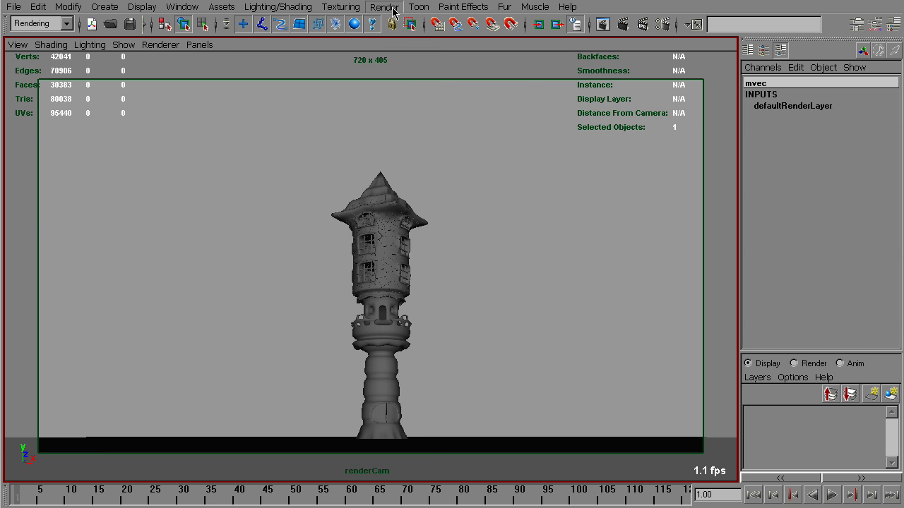
- Start a mental ray batch render of the tower sequence with automatic render threads, tiling and memory limit
click(393, 8)
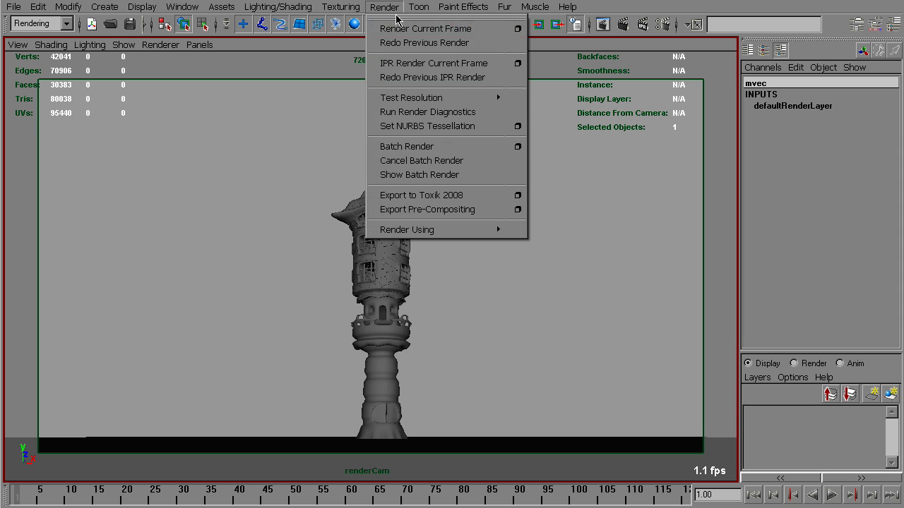
click(517, 147)
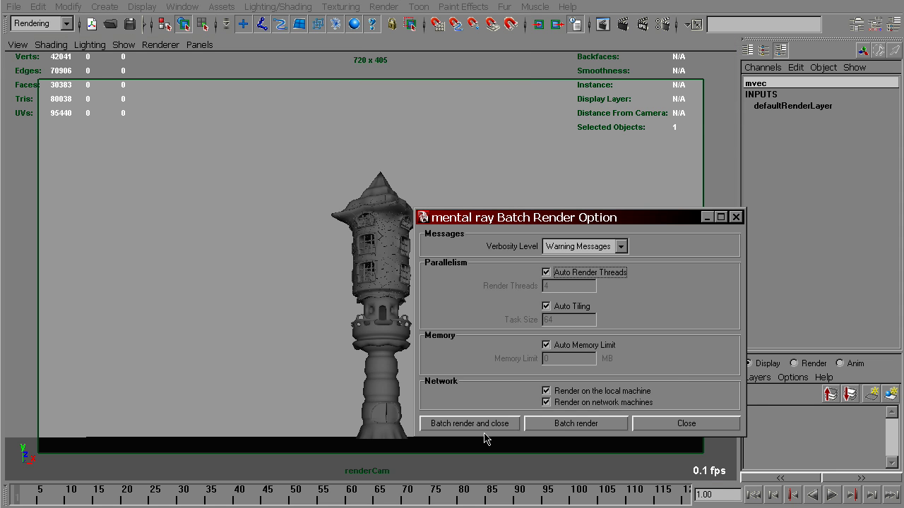
click(470, 423)
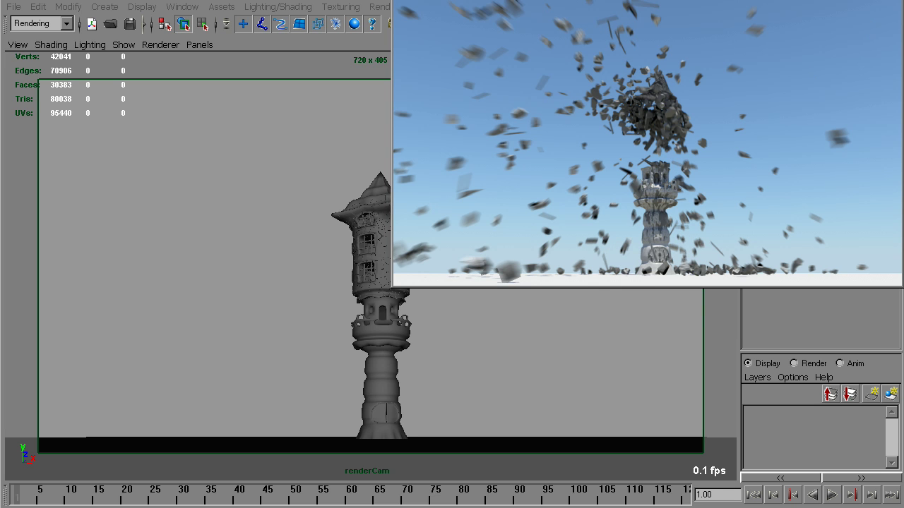
- Go to frame 13 of the tower collapse and render it in the Render View with mental ray
key(alt+Tab)
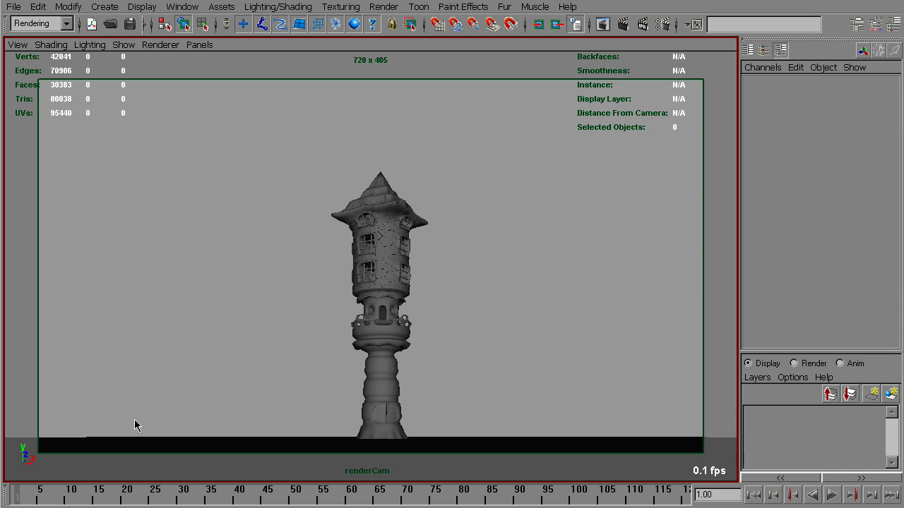
drag(78, 502, 89, 498)
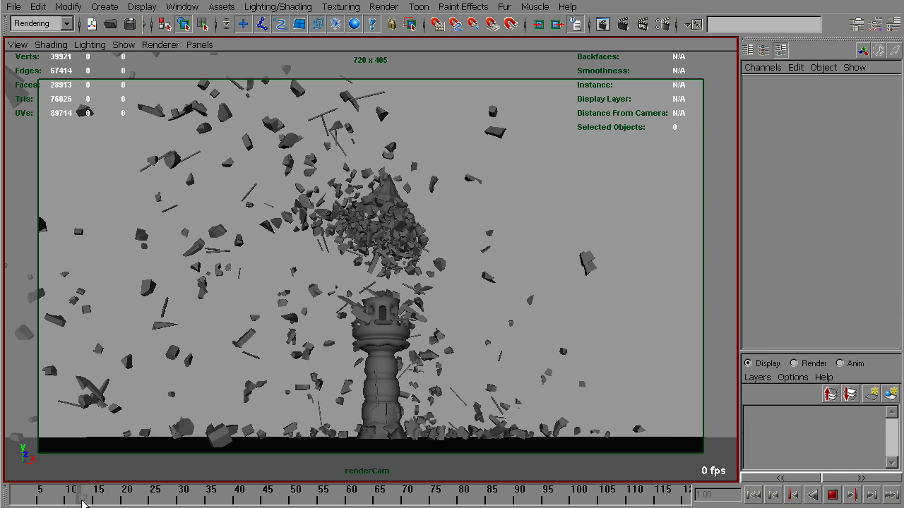
click(602, 25)
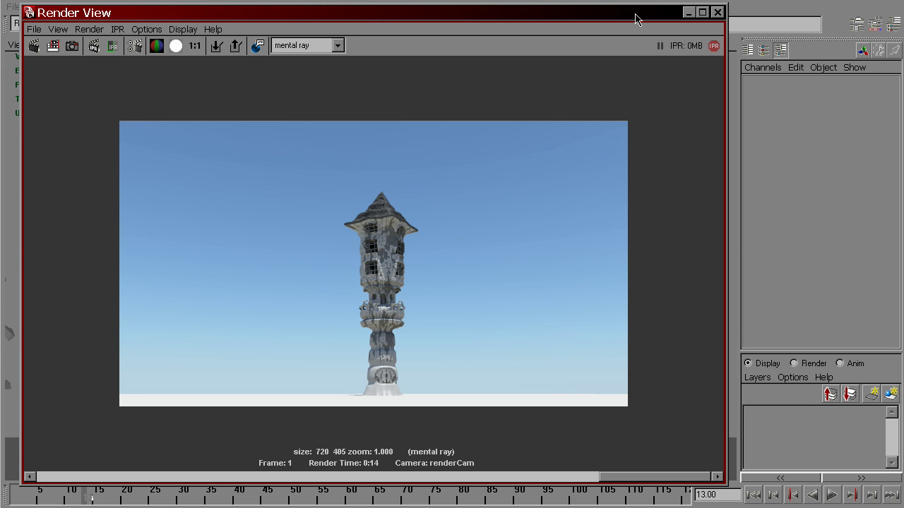
click(34, 47)
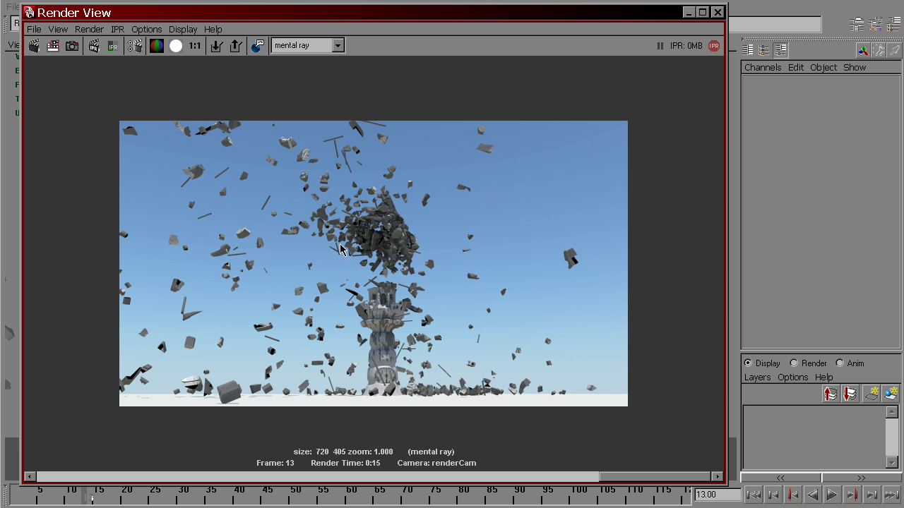
- Inspect the alpha channel of the rendered frame, return to the colour display and minimize the Render View
click(175, 46)
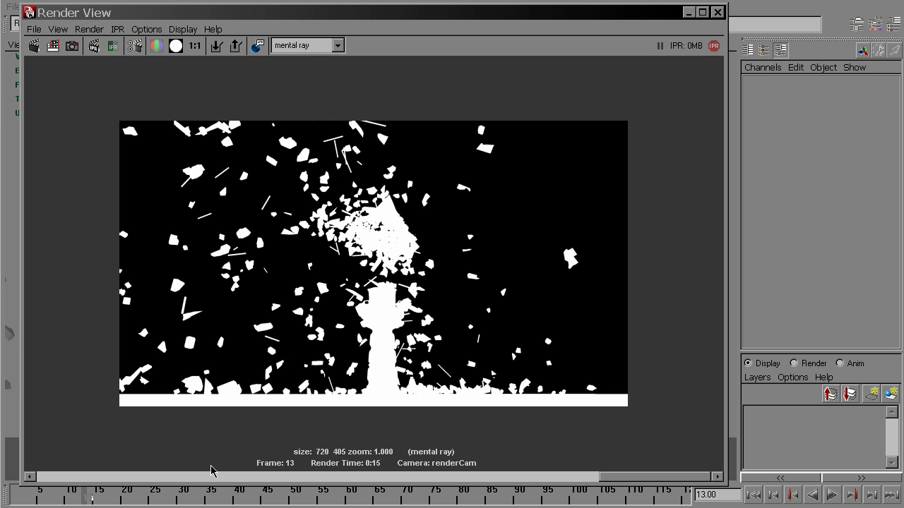
click(156, 46)
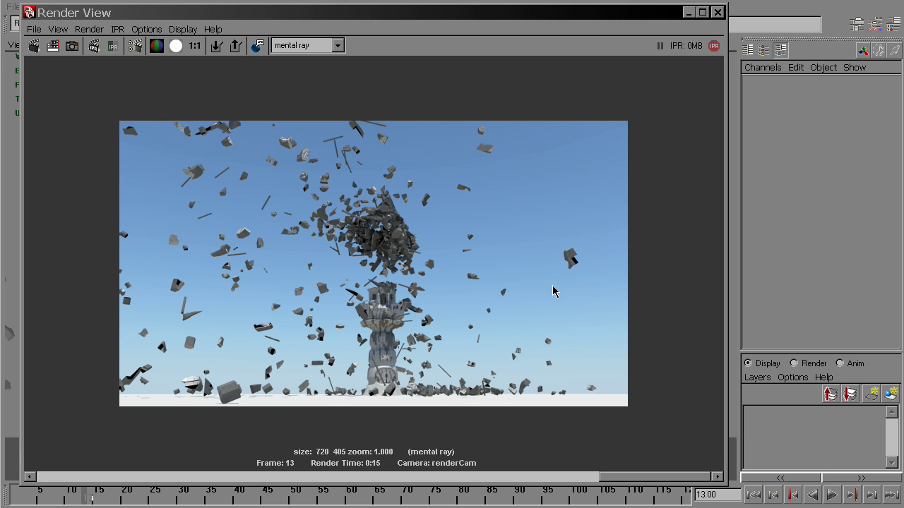
click(689, 13)
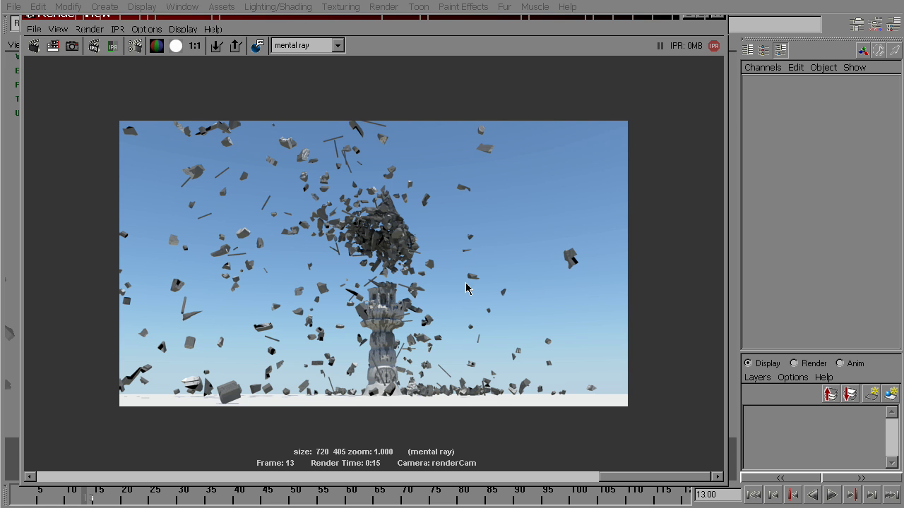
- Open the Hypershade and graph the input and output connections of the ground_SHD material
key(space)
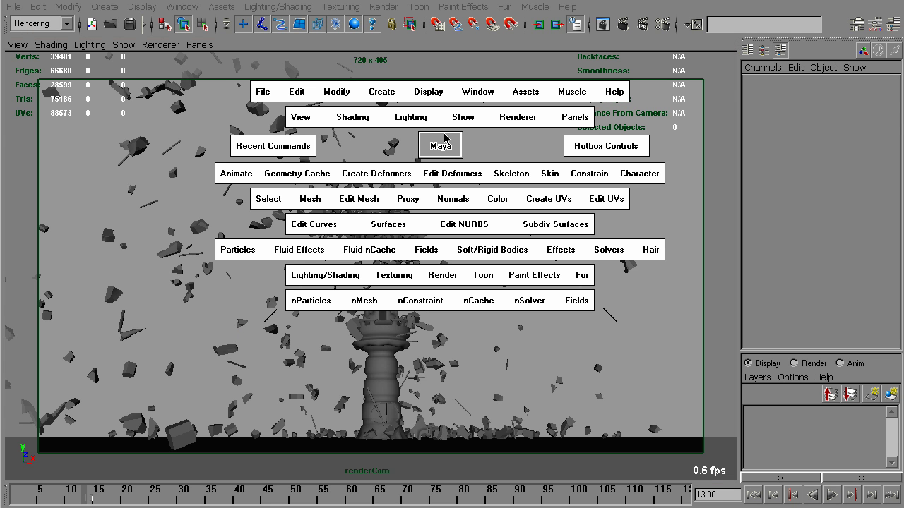
click(469, 98)
mouse_move(506, 119)
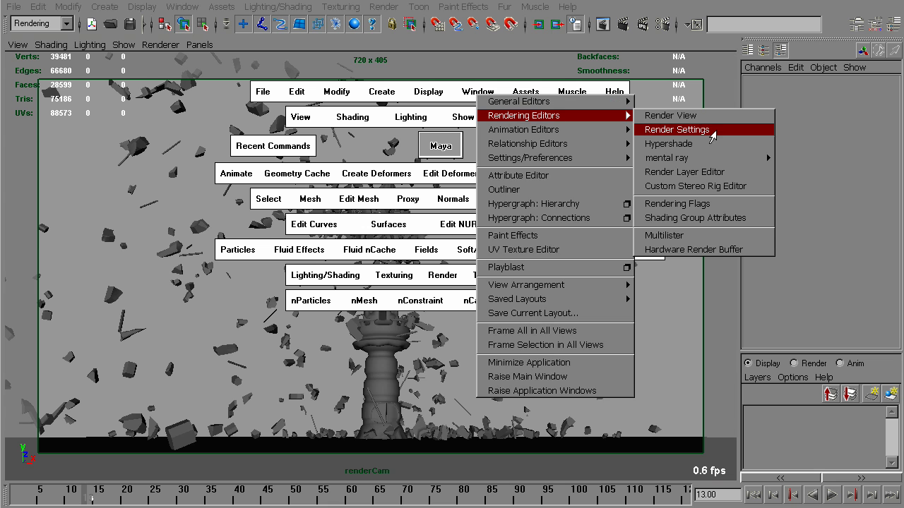
click(703, 144)
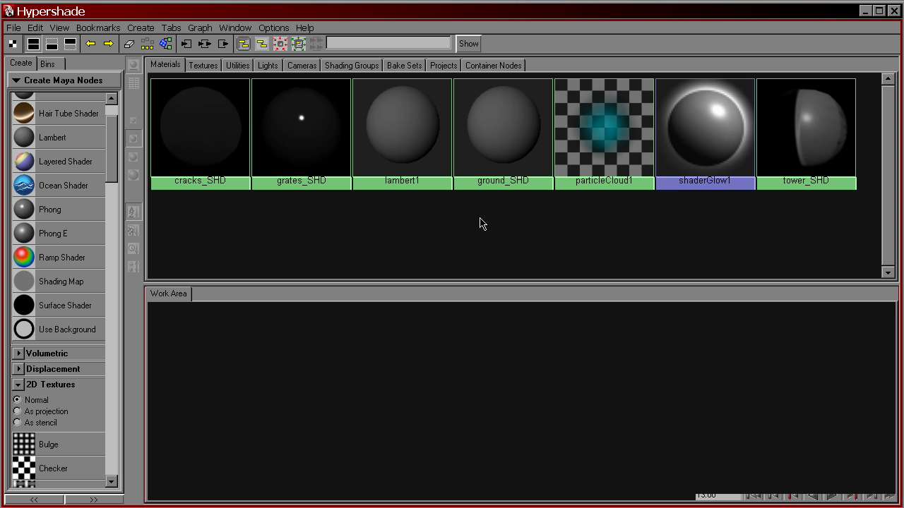
click(204, 44)
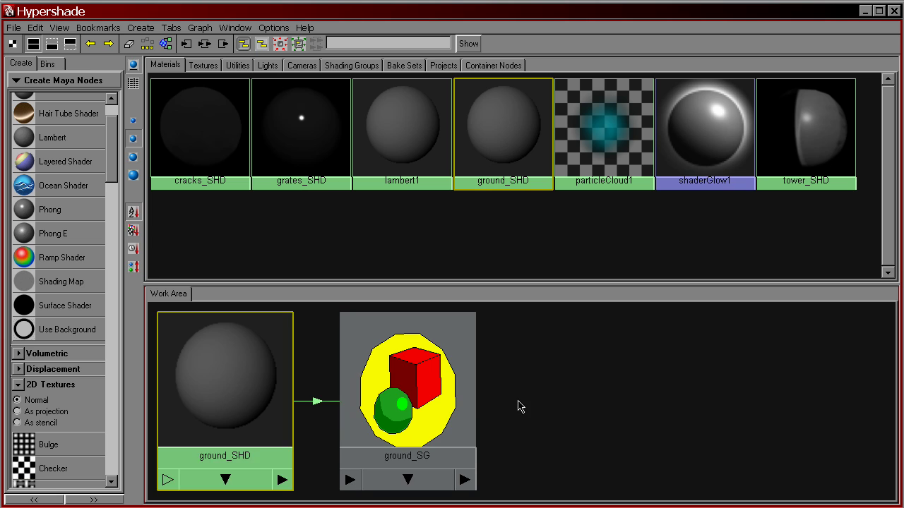
- Create a Surface Shader in the work area and connect the outColor of ground_SHD to its outColor
middle_drag(24, 311, 561, 370)
middle_drag(202, 414, 578, 374)
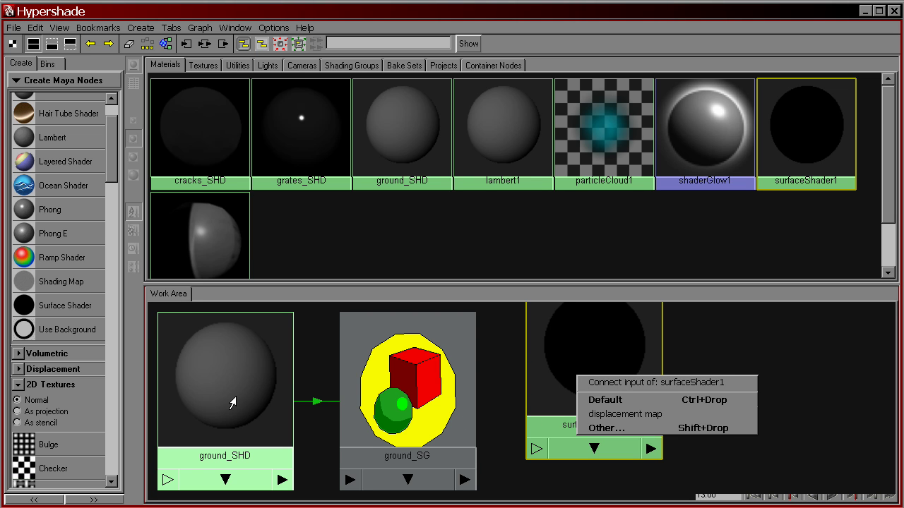
click(600, 414)
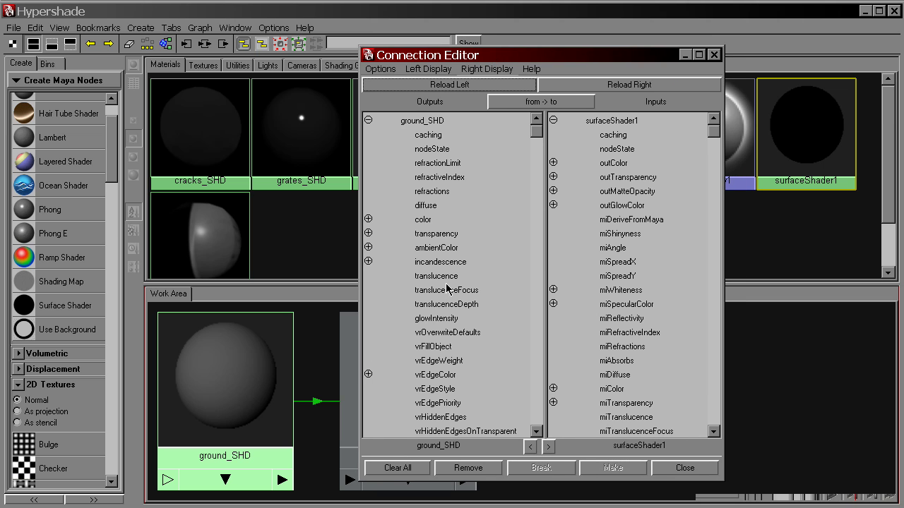
scroll(446, 289, down, 5)
click(429, 336)
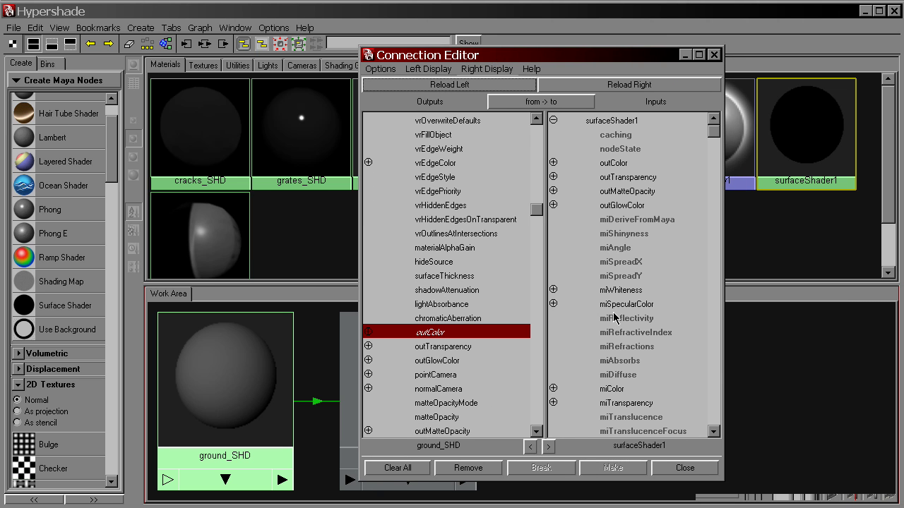
scroll(600, 313, down, 3)
scroll(601, 313, up, 3)
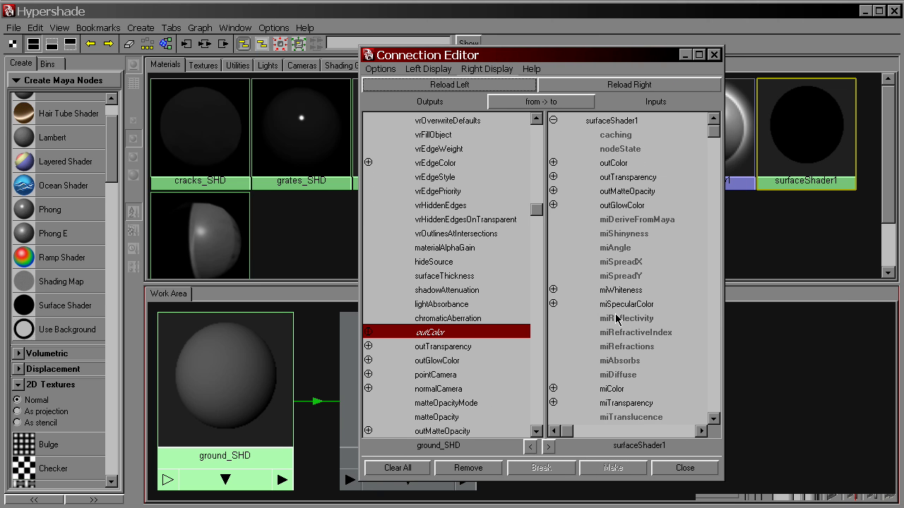
click(609, 163)
click(678, 468)
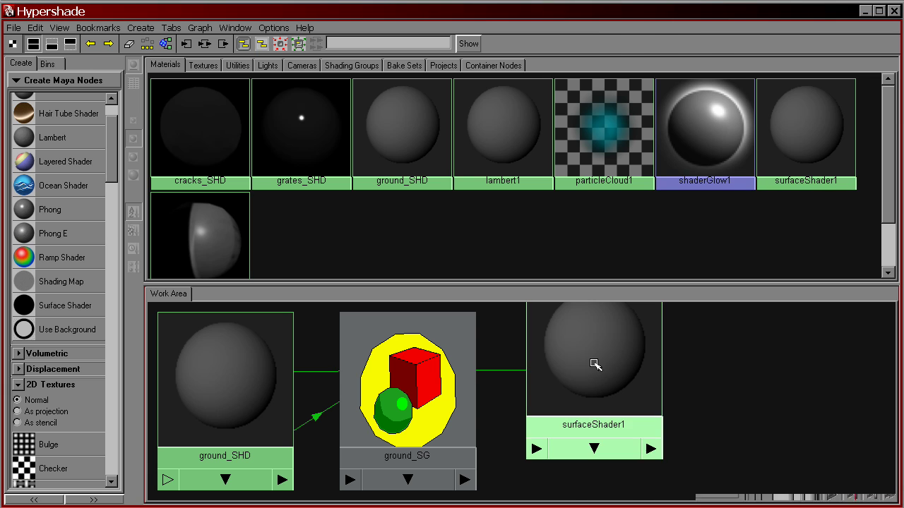
- Set the surface shader's Out Matte Opacity to black and close its attributes
double_click(613, 349)
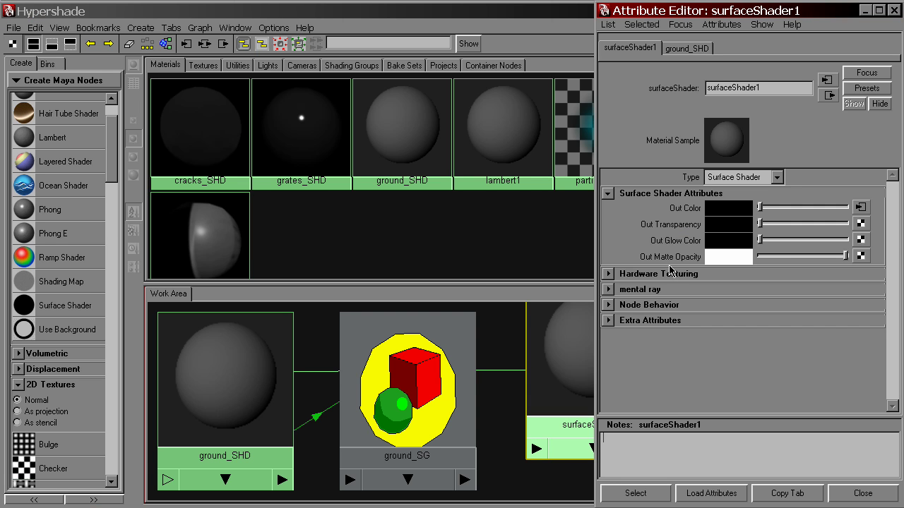
drag(778, 257, 724, 267)
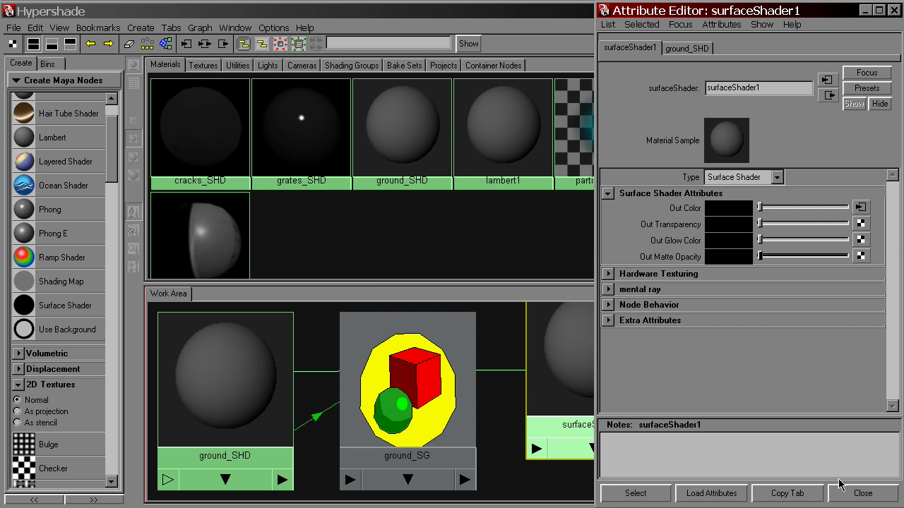
click(861, 493)
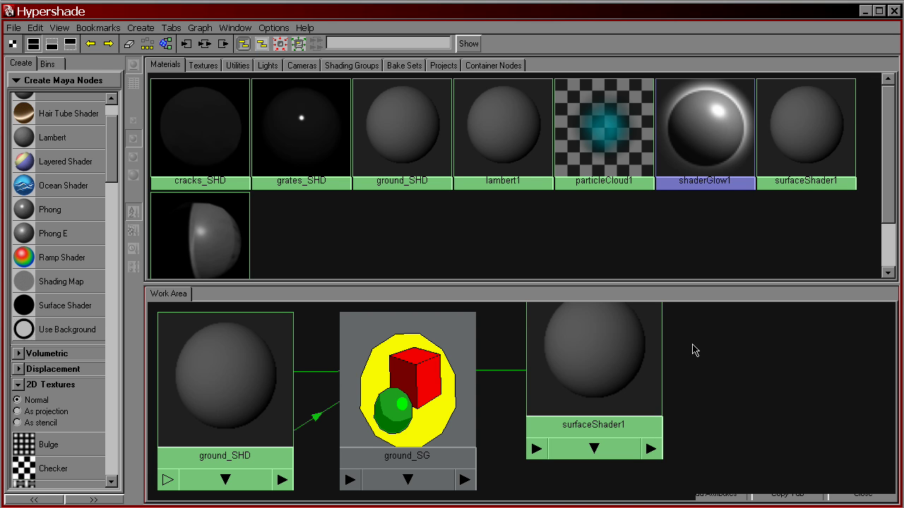
- Connect the surface shader to ground_SG in place of ground_SHD, with the shading group moved to the end of the node chain
click(431, 402)
drag(431, 403, 809, 410)
middle_drag(593, 368, 763, 406)
click(784, 416)
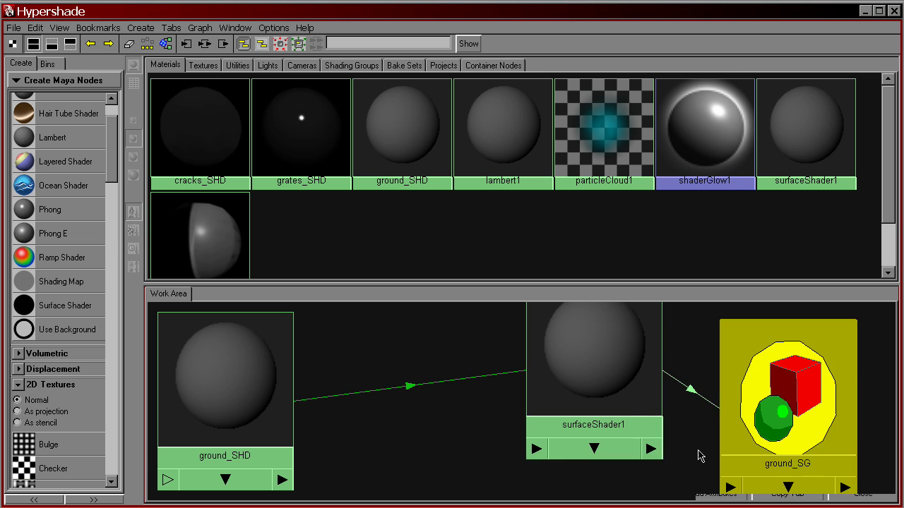
click(486, 413)
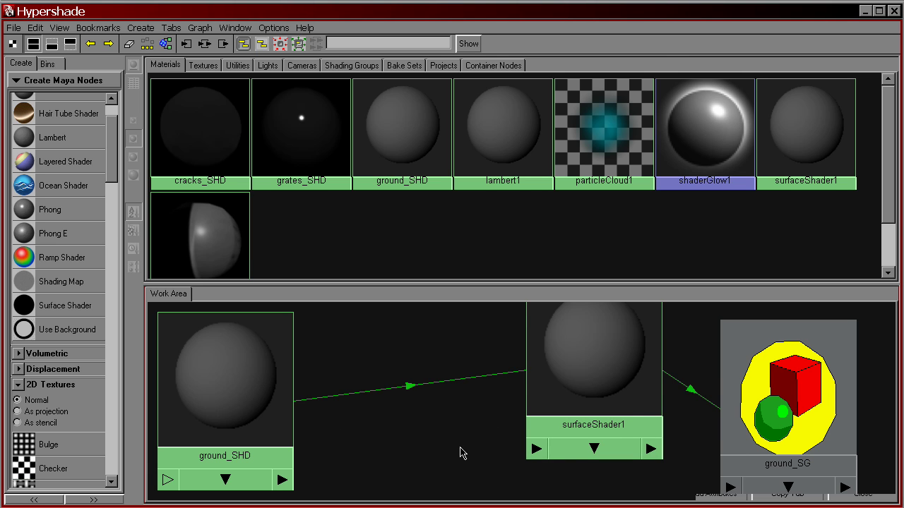
drag(564, 397, 544, 401)
click(664, 365)
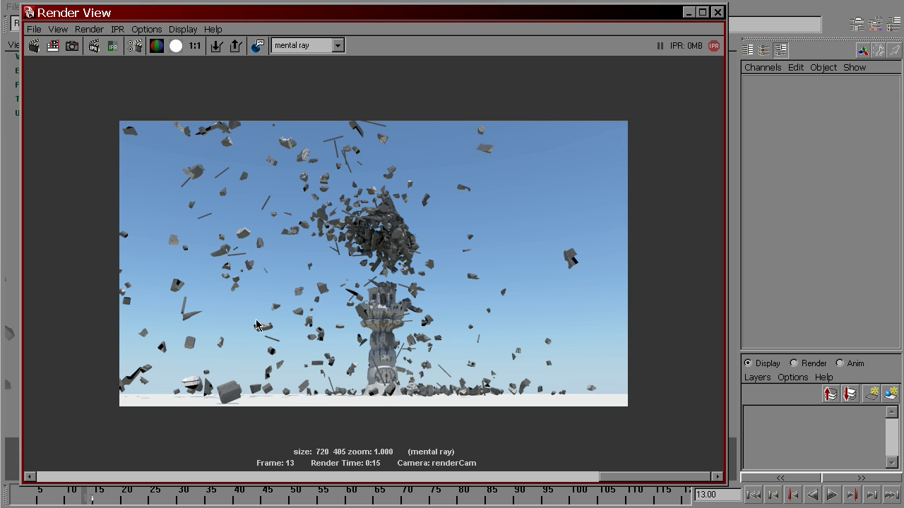
- Render frame 13 again with the new ground shader and display its alpha channel
click(33, 45)
click(178, 46)
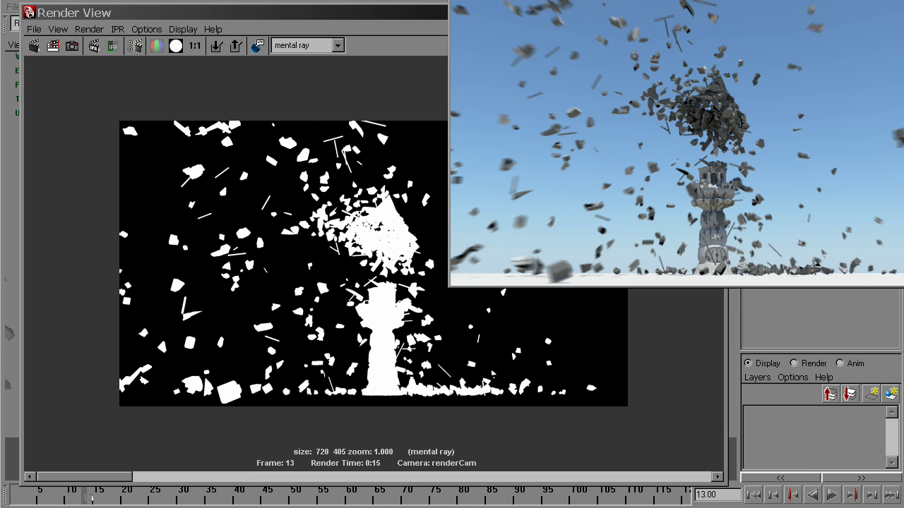
- Switch to Firefox and open the Contact page of the Sigillarium blog
key(alt+Tab)
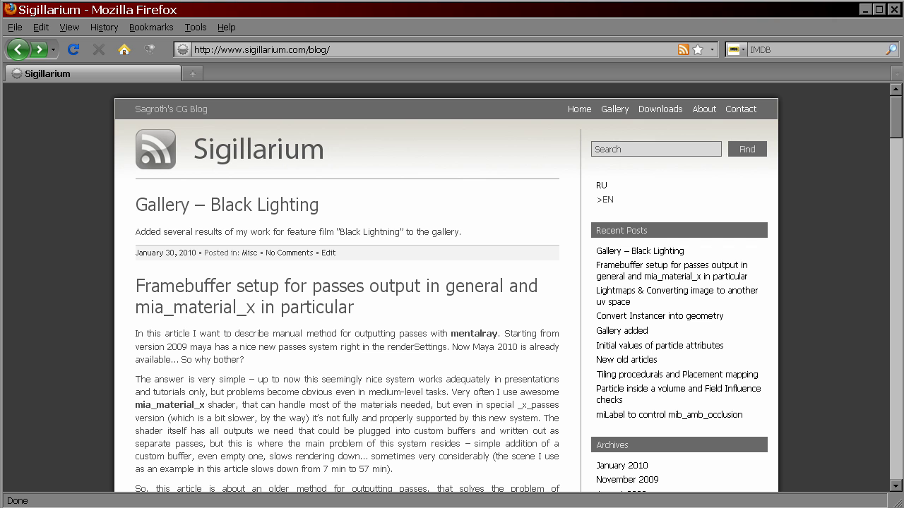
click(742, 113)
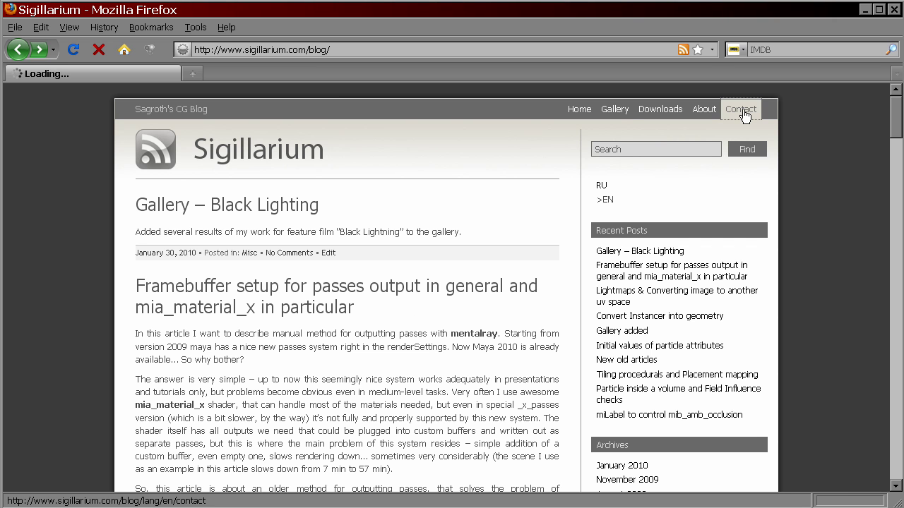